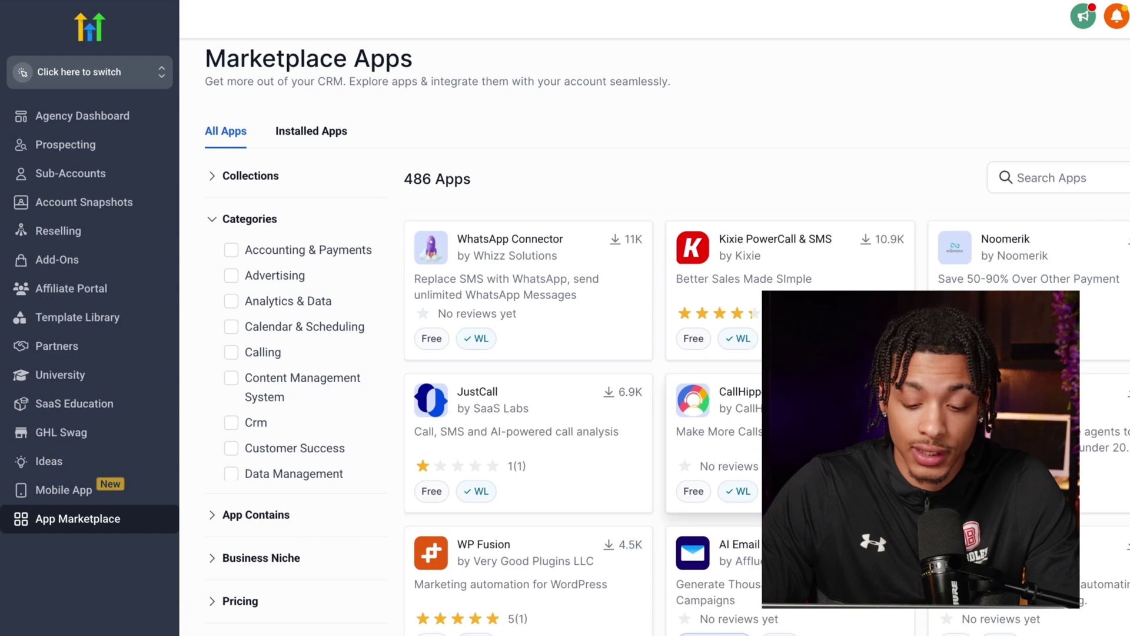
- Browse the marketplace app list, then examine the category and business niche filters
scroll(649, 308, "down", 10)
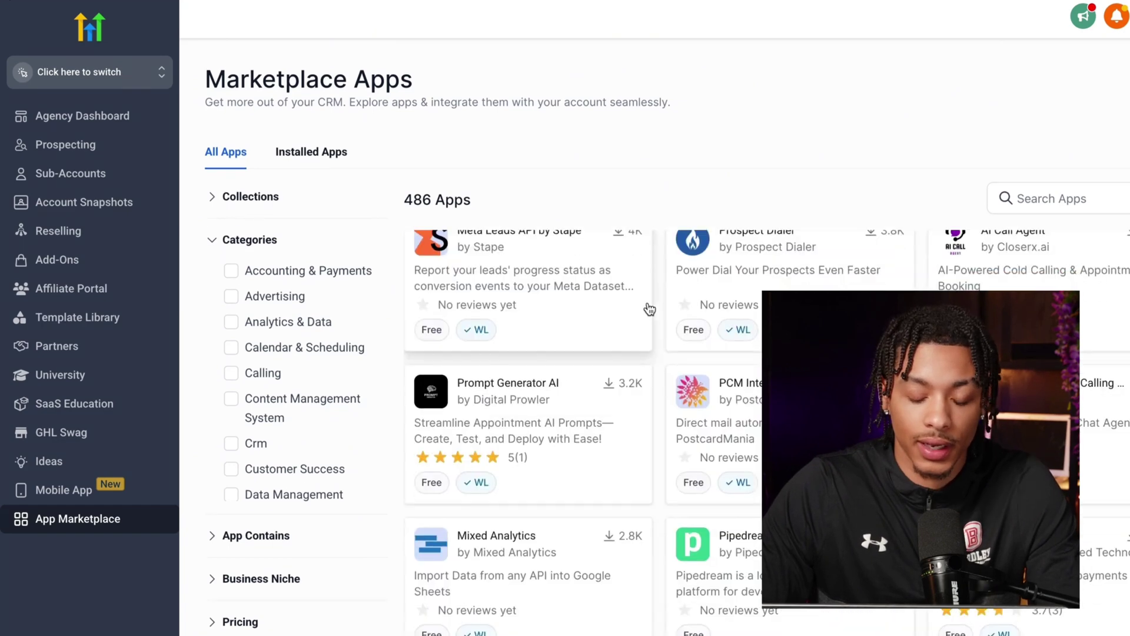
scroll(650, 307, "down", 3)
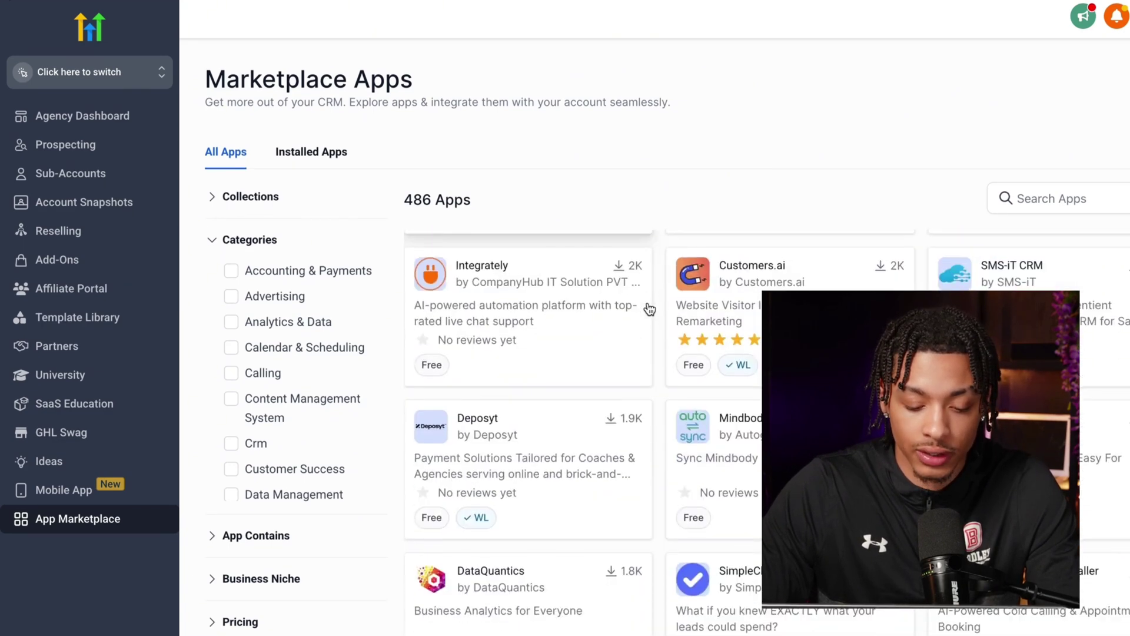
scroll(649, 307, "up", 3)
scroll(649, 308, "up", 10)
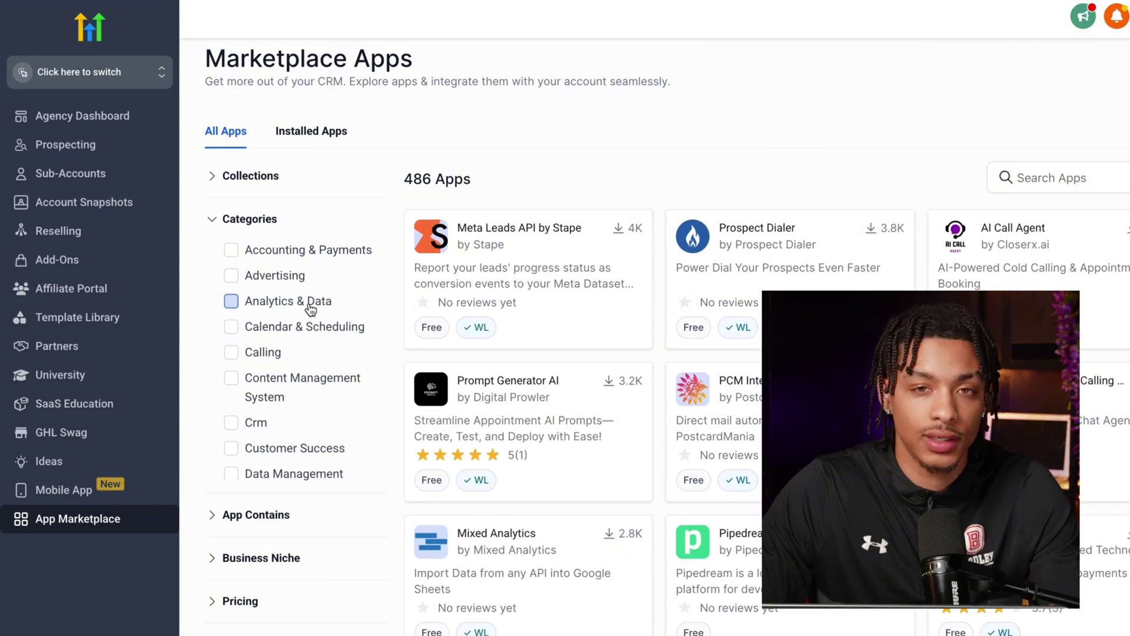
scroll(310, 303, "down", 3)
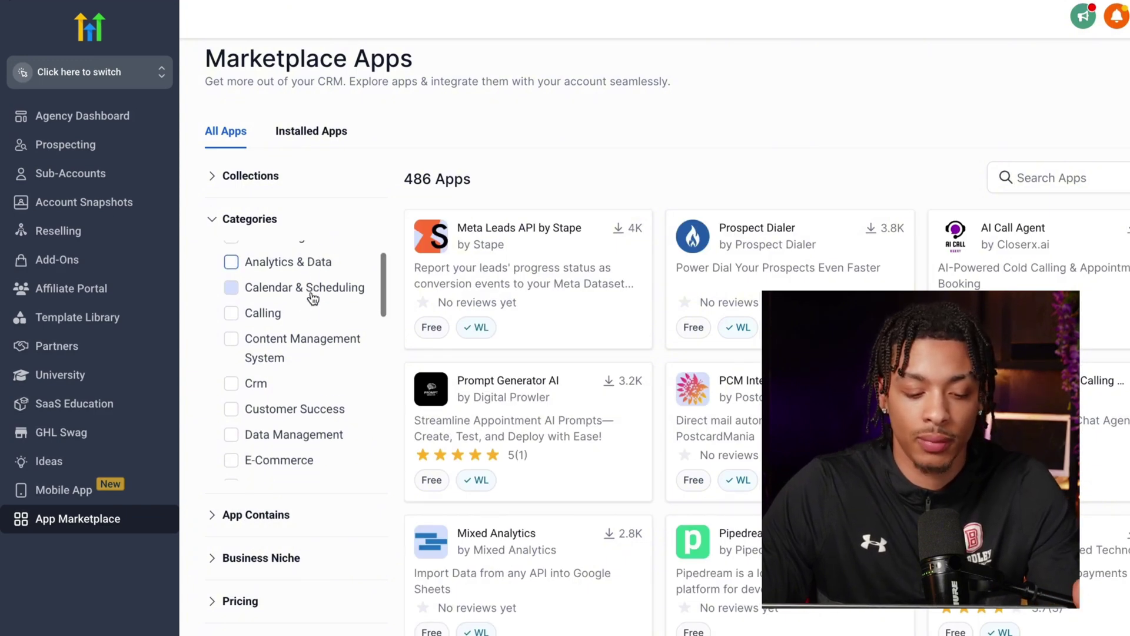
scroll(277, 252, "down", 2)
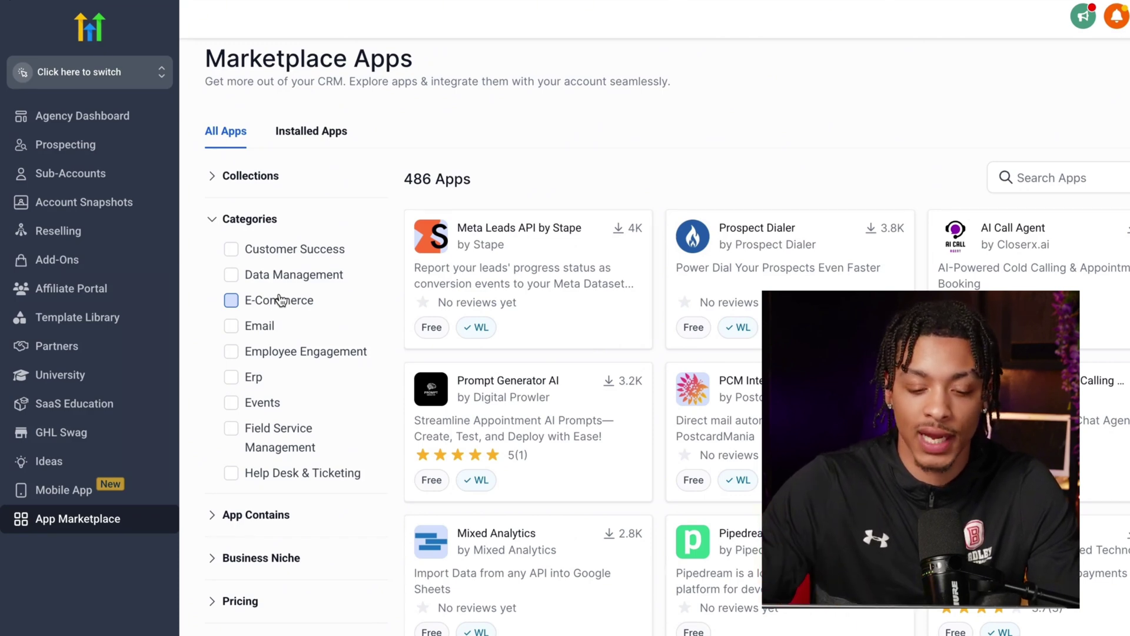
scroll(281, 348, "down", 3)
scroll(285, 480, "up", 2)
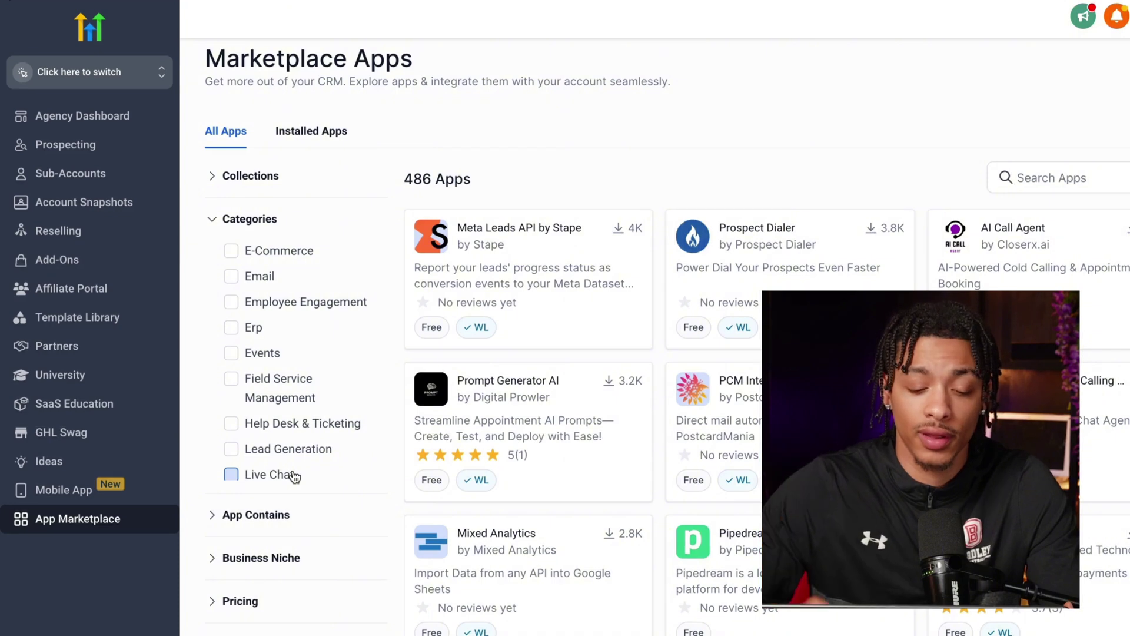
scroll(294, 477, "down", 3)
scroll(293, 474, "down", 5)
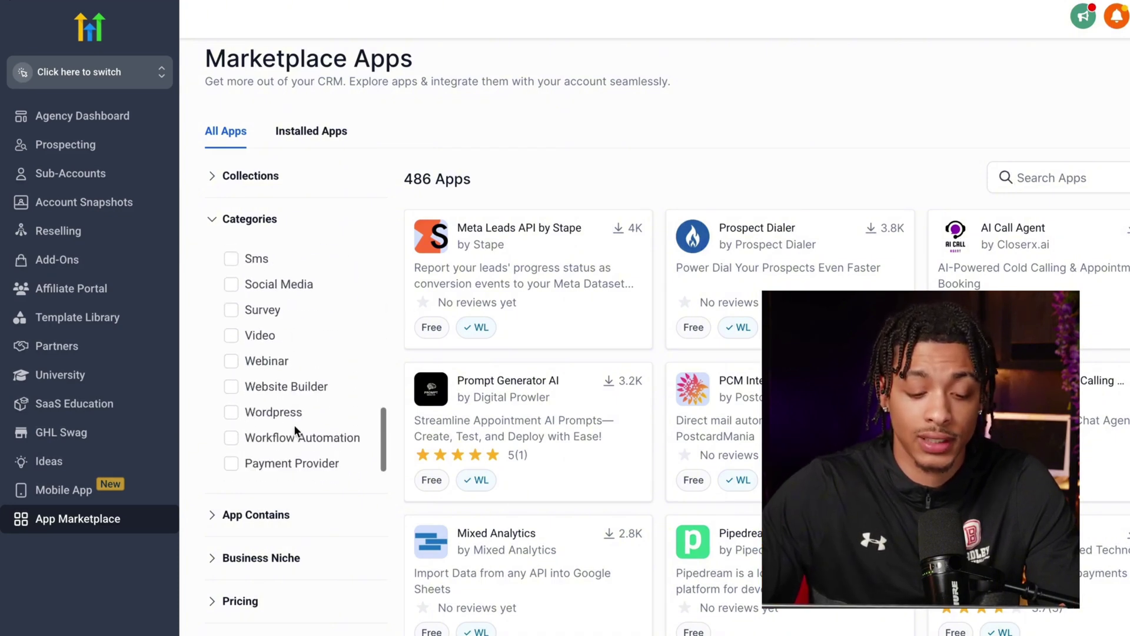
left_click(262, 557)
scroll(287, 447, "down", 8)
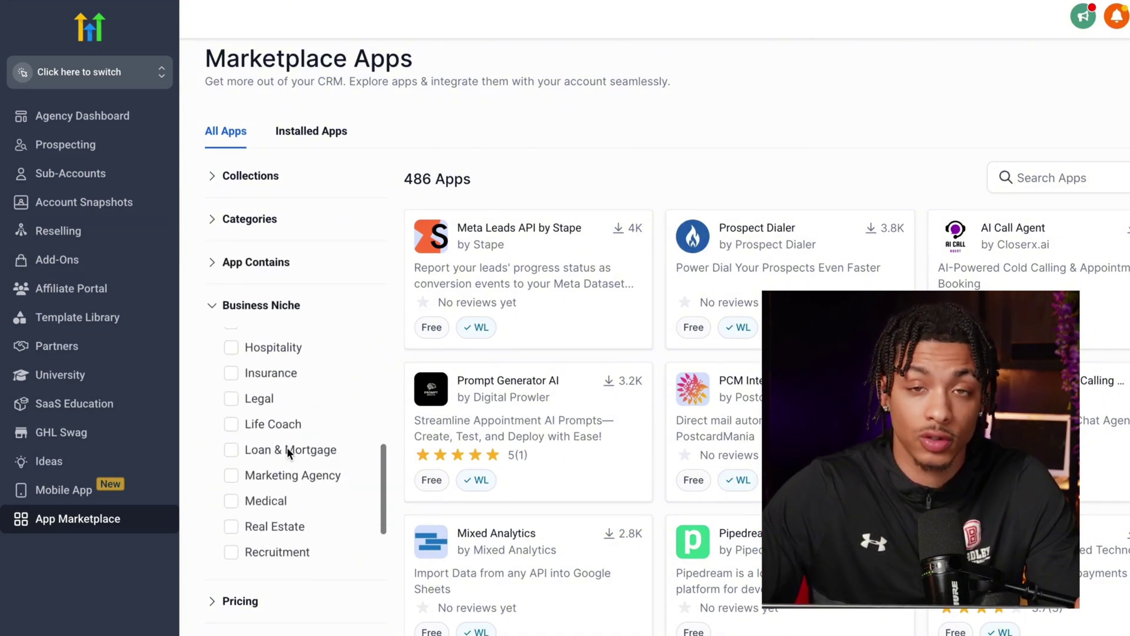
- Open the AI Call Agent app's details and examine its overview
left_click(1014, 228)
scroll(530, 200, "down", 1)
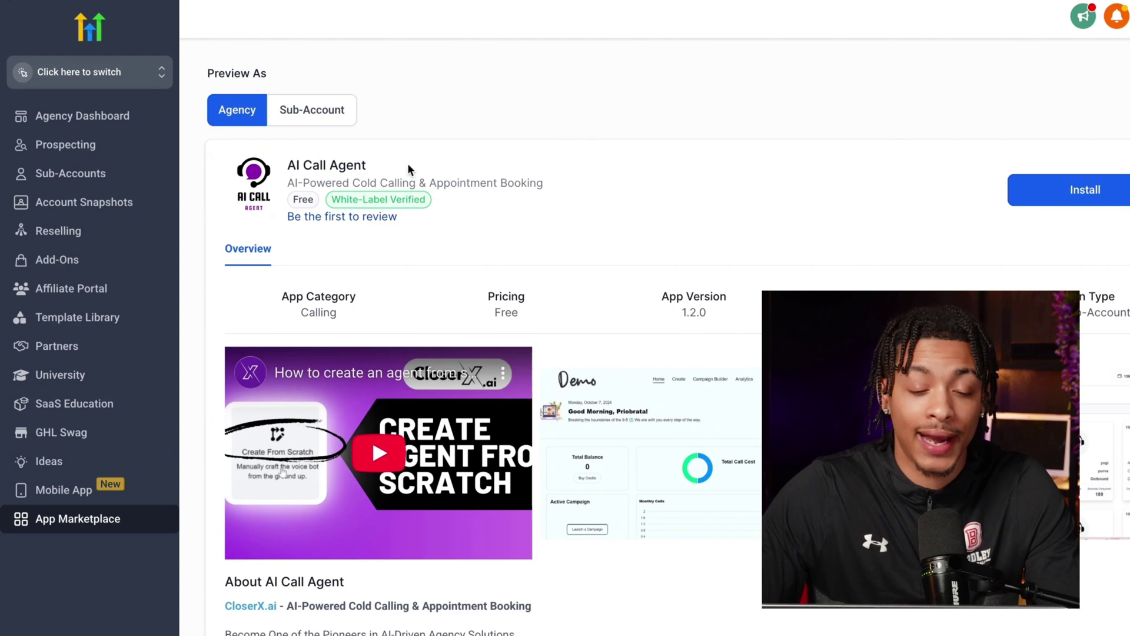
scroll(409, 169, "up", 1)
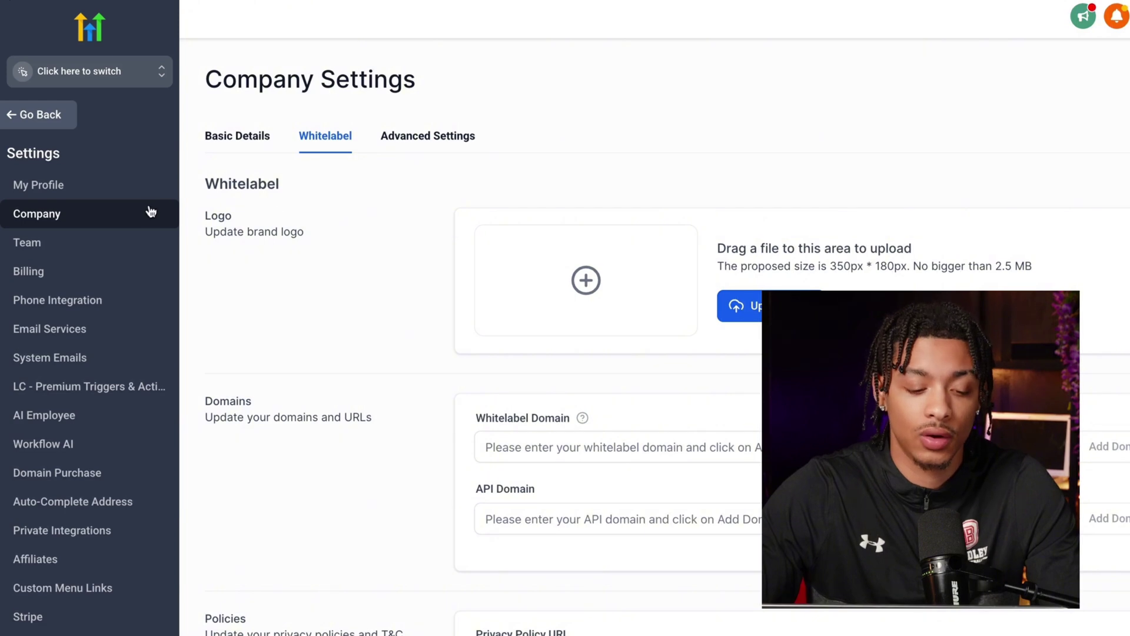
- Examine the whitelabel logo, domain and policy options in the company settings
scroll(666, 196, "down", 1)
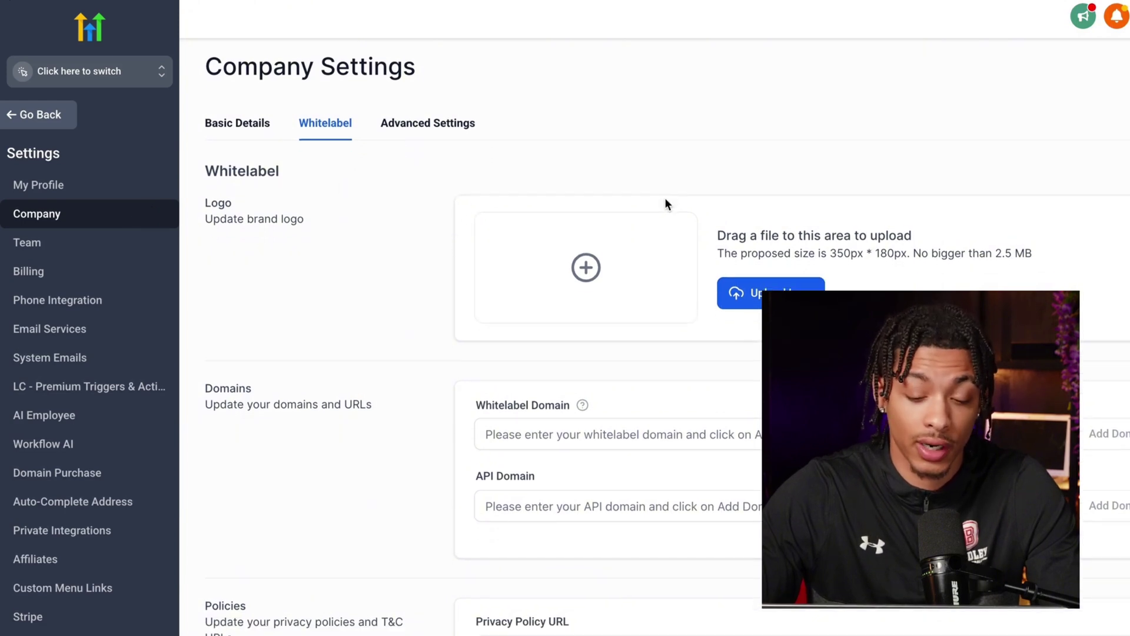
scroll(665, 197, "up", 1)
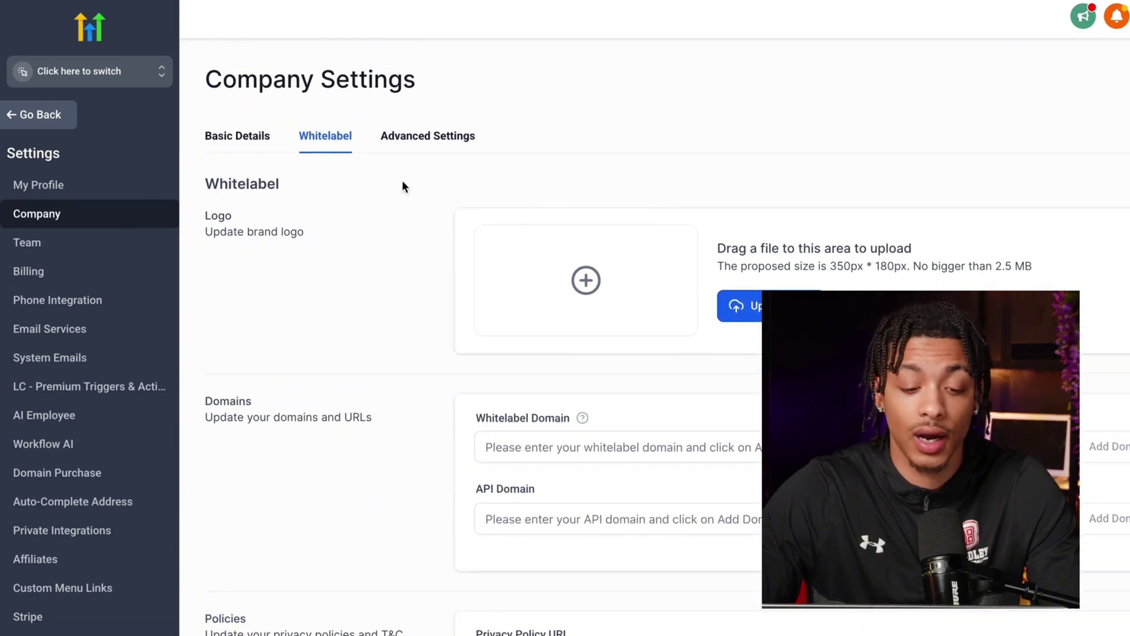
scroll(342, 257, "down", 3)
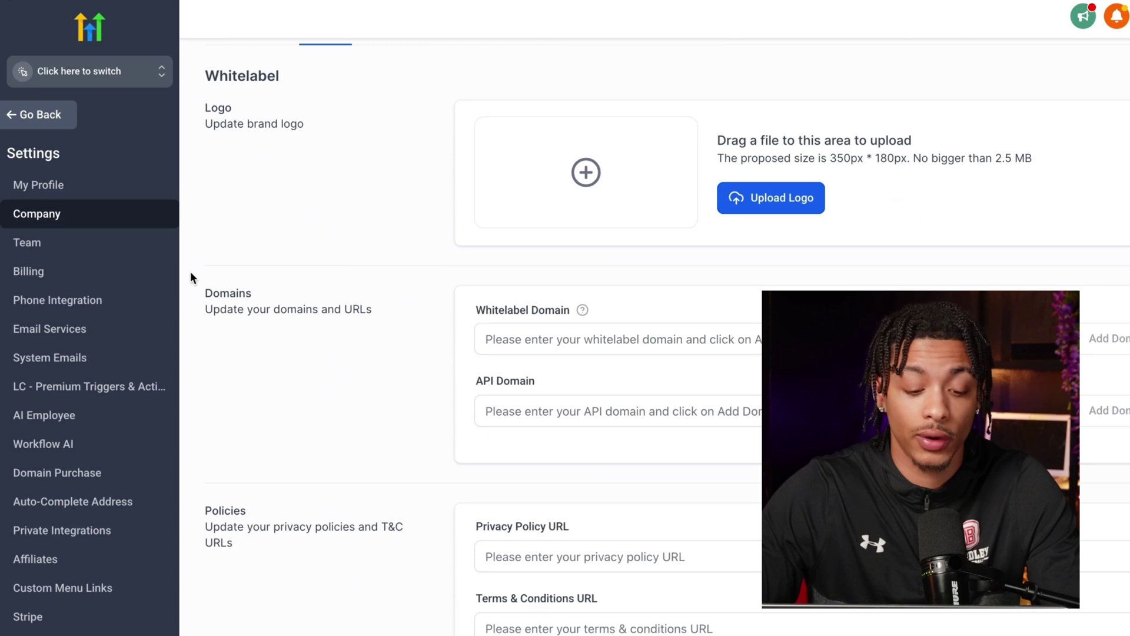
scroll(360, 282, "up", 2)
scroll(359, 279, "up", 1)
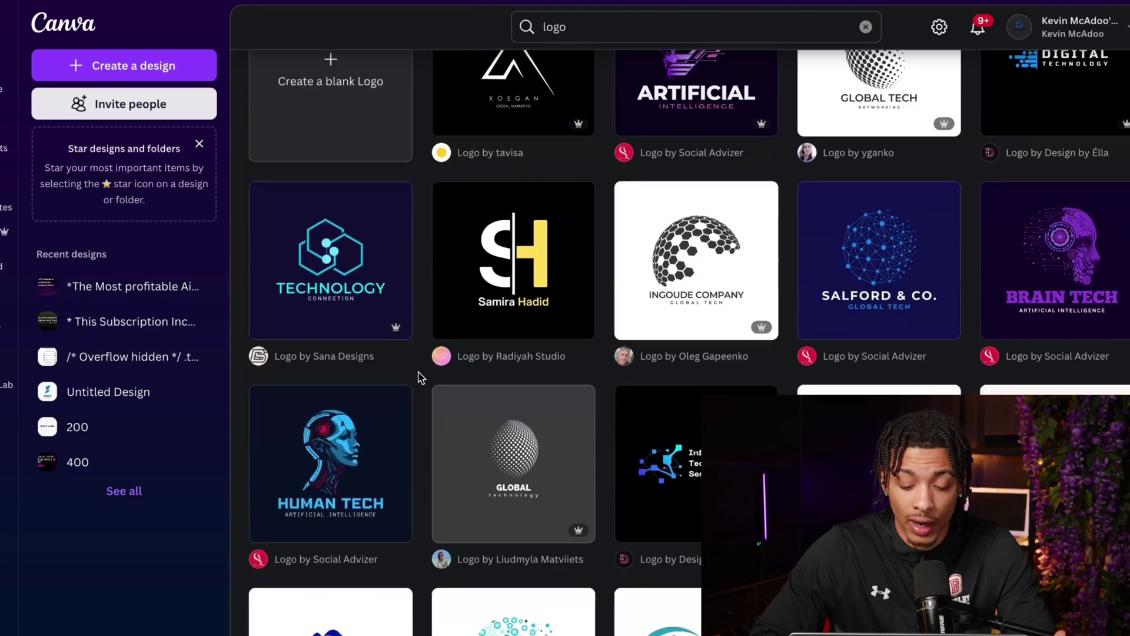
- Switch to Canva, browse the logo templates and apply the black Lewoint design from Blue Modern Business Corporate Logo to page 2
scroll(419, 377, "down", 3)
scroll(494, 385, "down", 4)
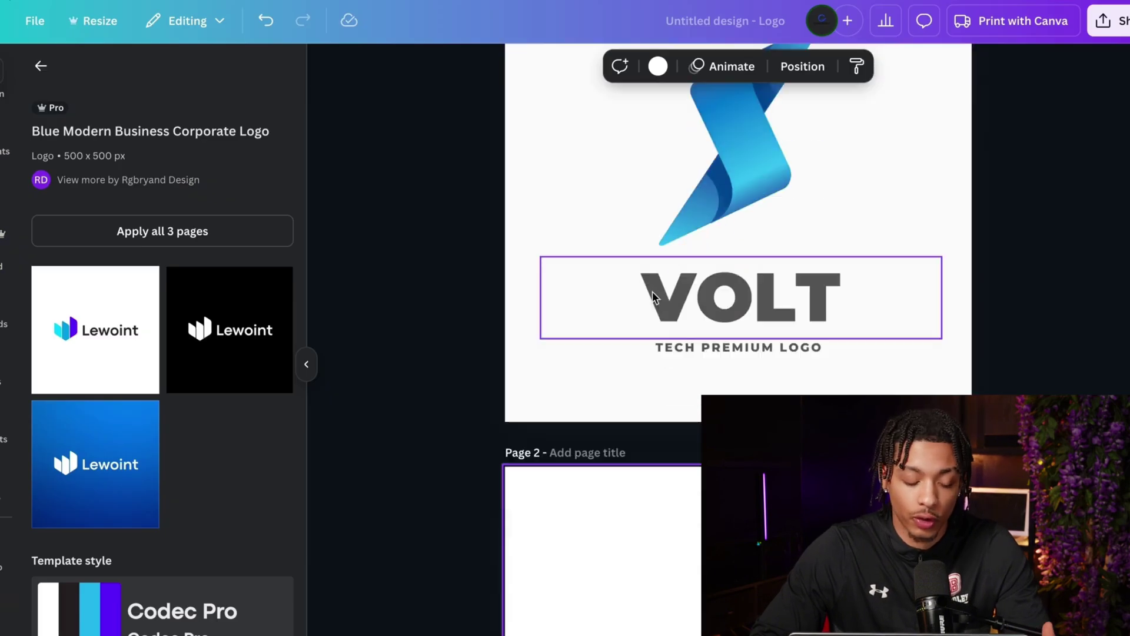
scroll(651, 298, "down", 5)
left_click(234, 379)
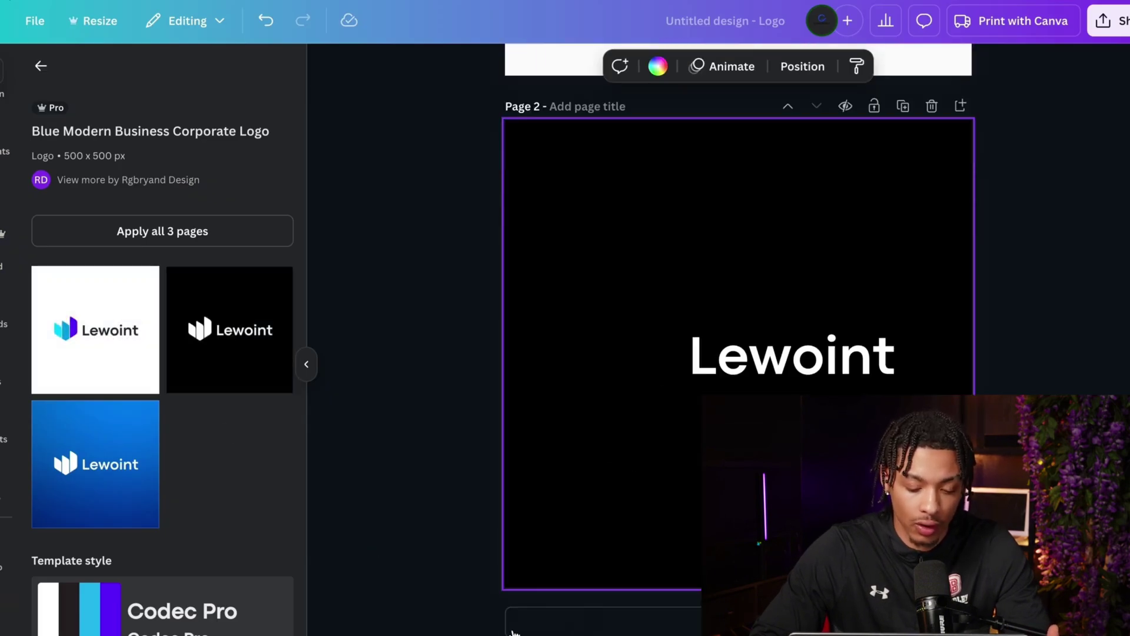
scroll(592, 610, "down", 5)
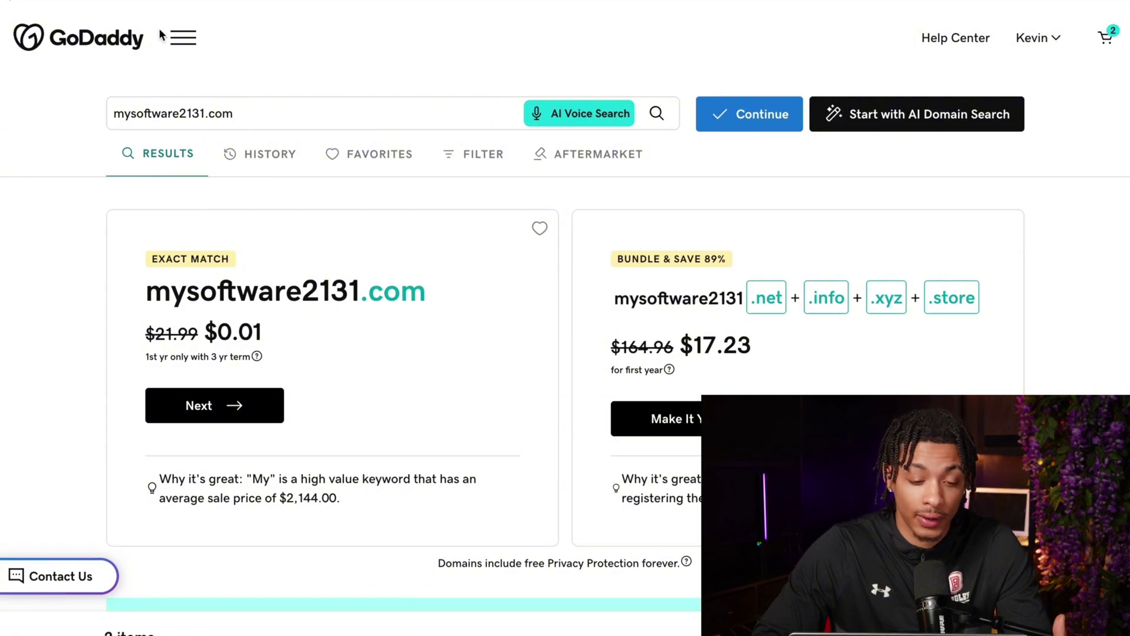
- Switch to GoDaddy and show the domain search suggestions for mysoftware2131.com
left_click(283, 124)
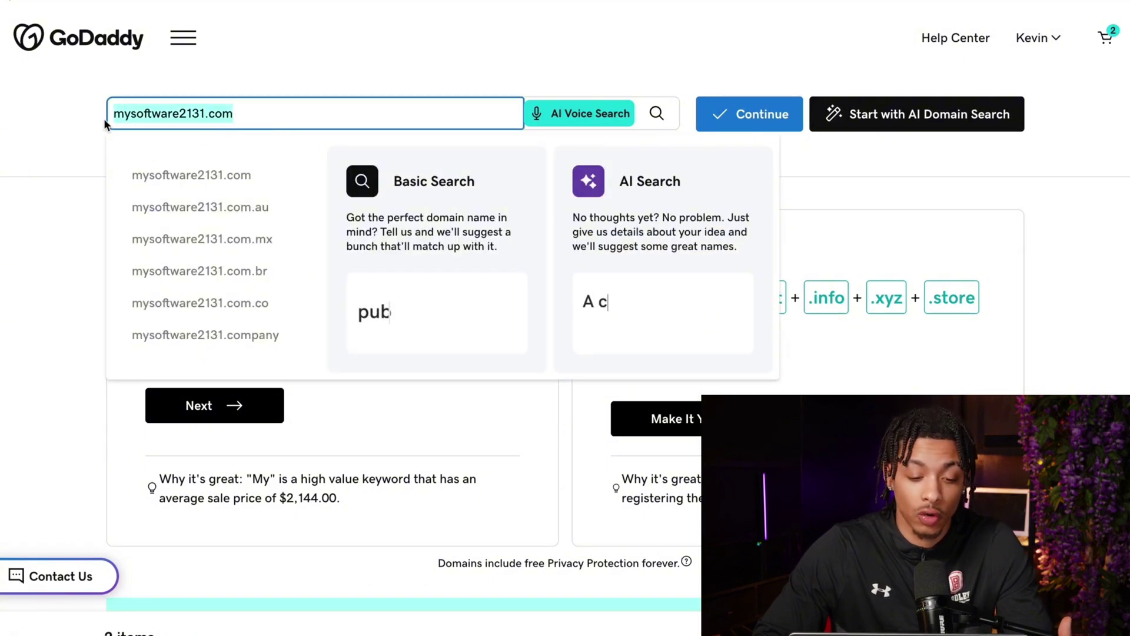
left_click(271, 87)
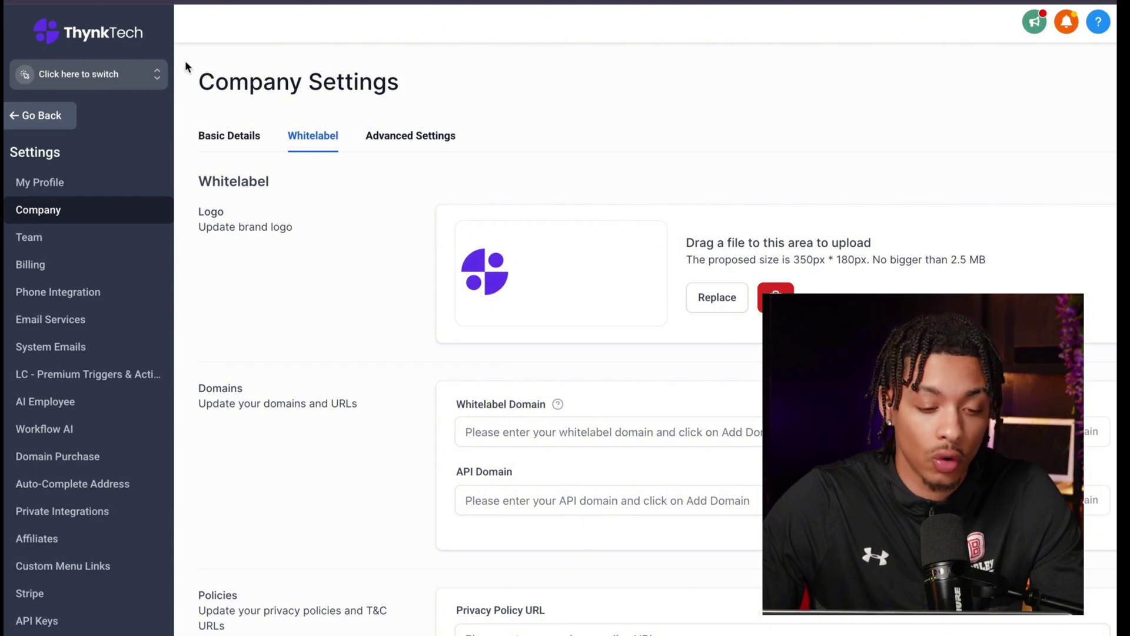
- Enter app.yoursoftware.com as the whitelabel domain in the company settings and add it
scroll(446, 218, "down", 4)
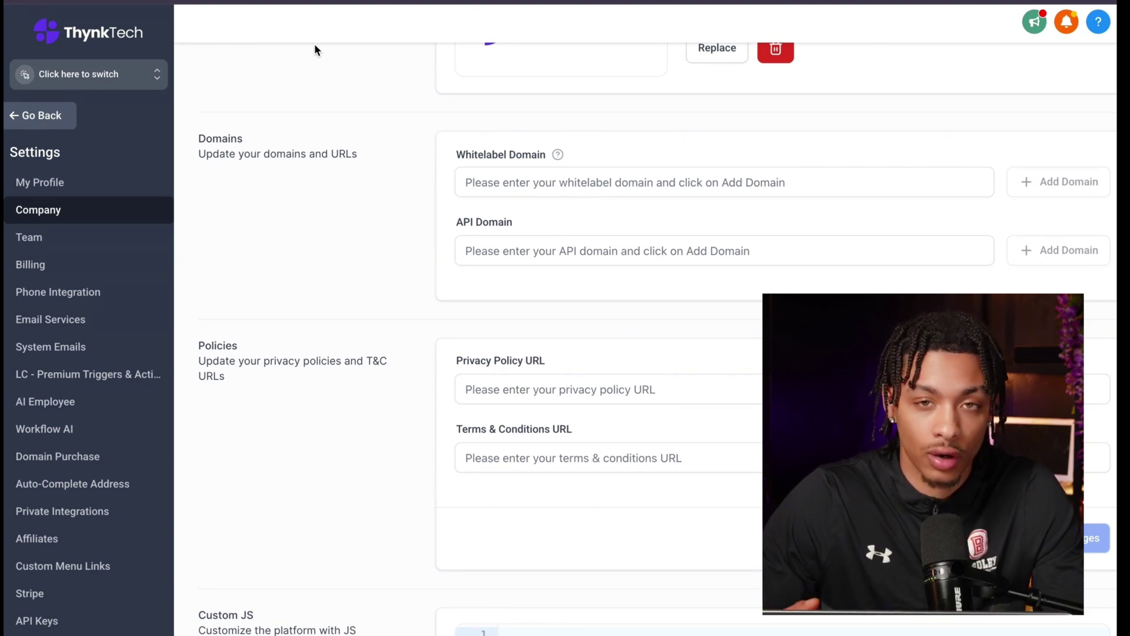
left_click(634, 188)
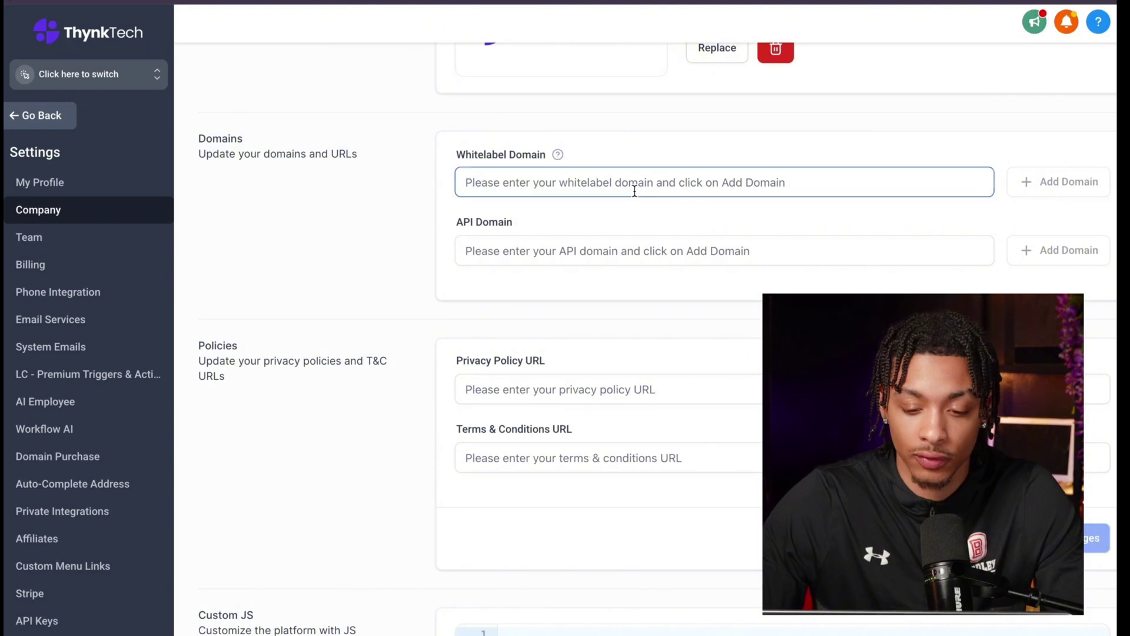
type("app.yoursoftware.com")
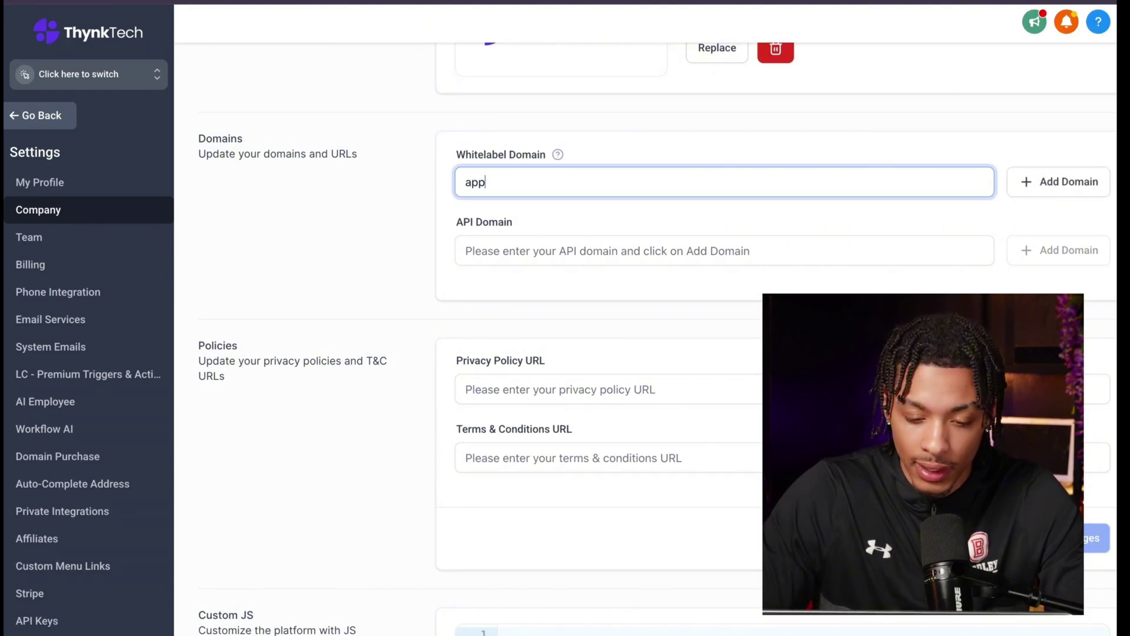
left_click(1013, 182)
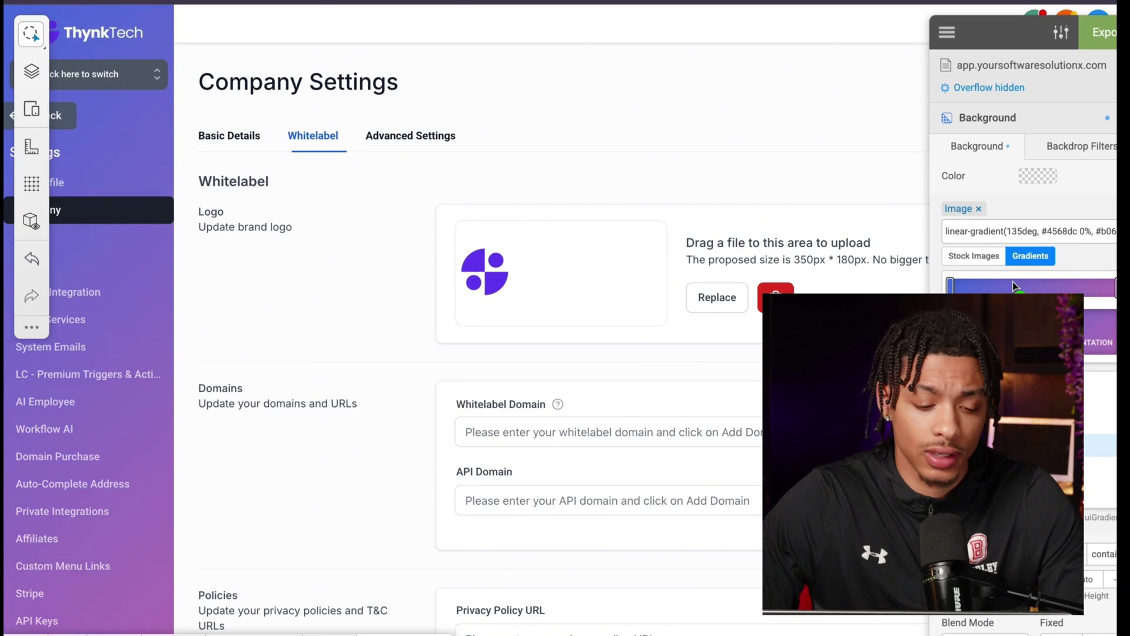
- Adjust the linear gradient used as the sidebar's background
left_click_drag(1014, 286, 1036, 353)
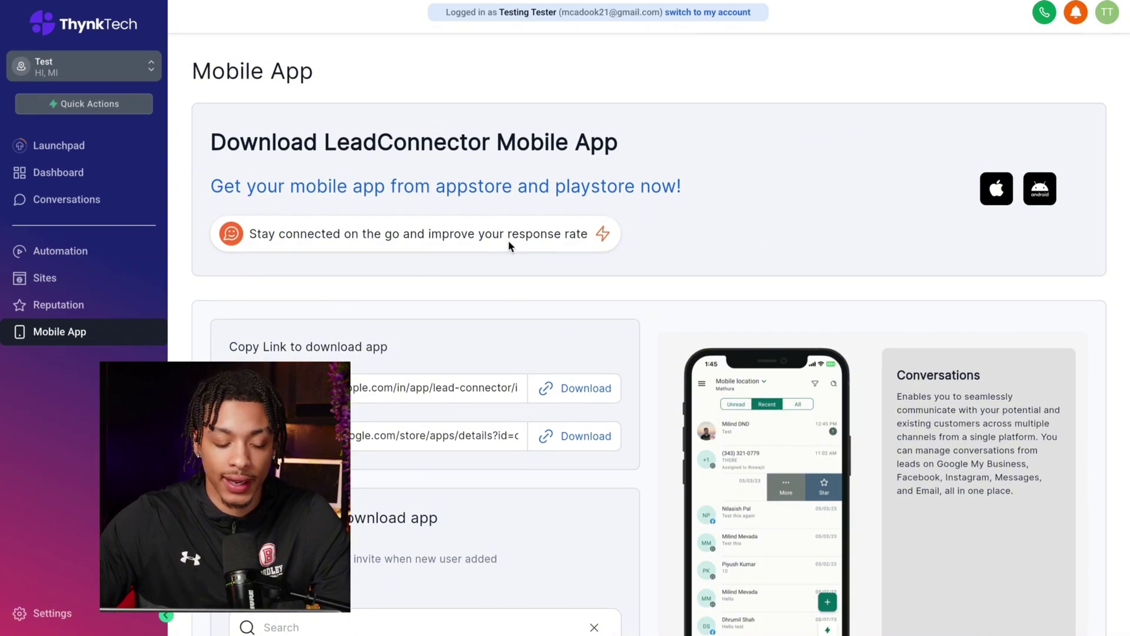
- Examine the sub-account's Mobile App page, including the app download links and the invite options
scroll(503, 336, "down", 2)
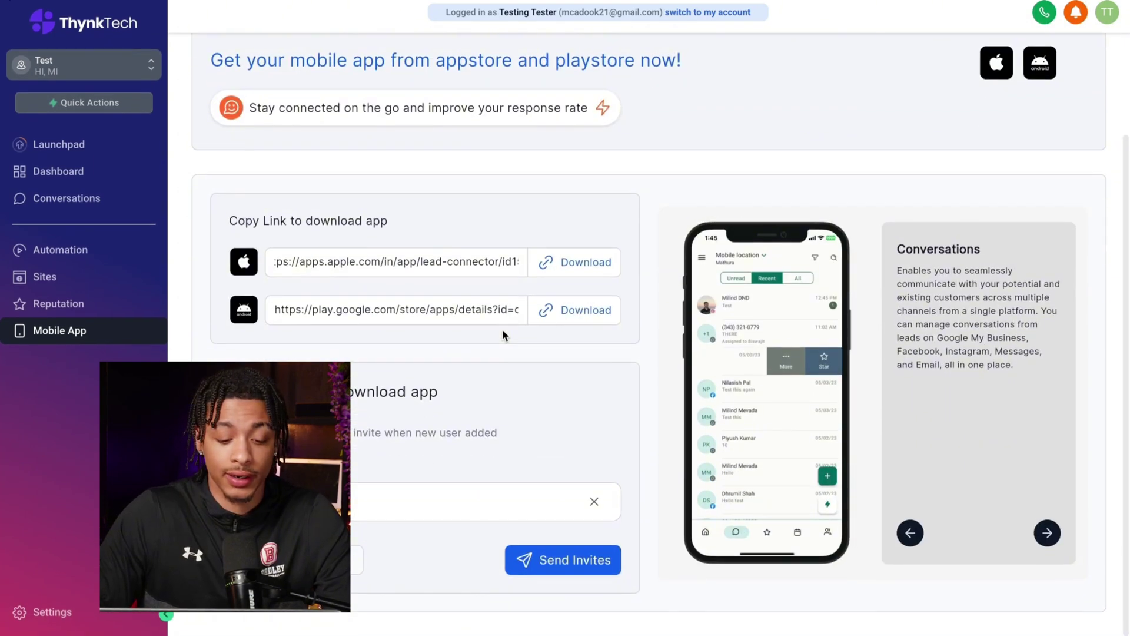
scroll(630, 270, "up", 2)
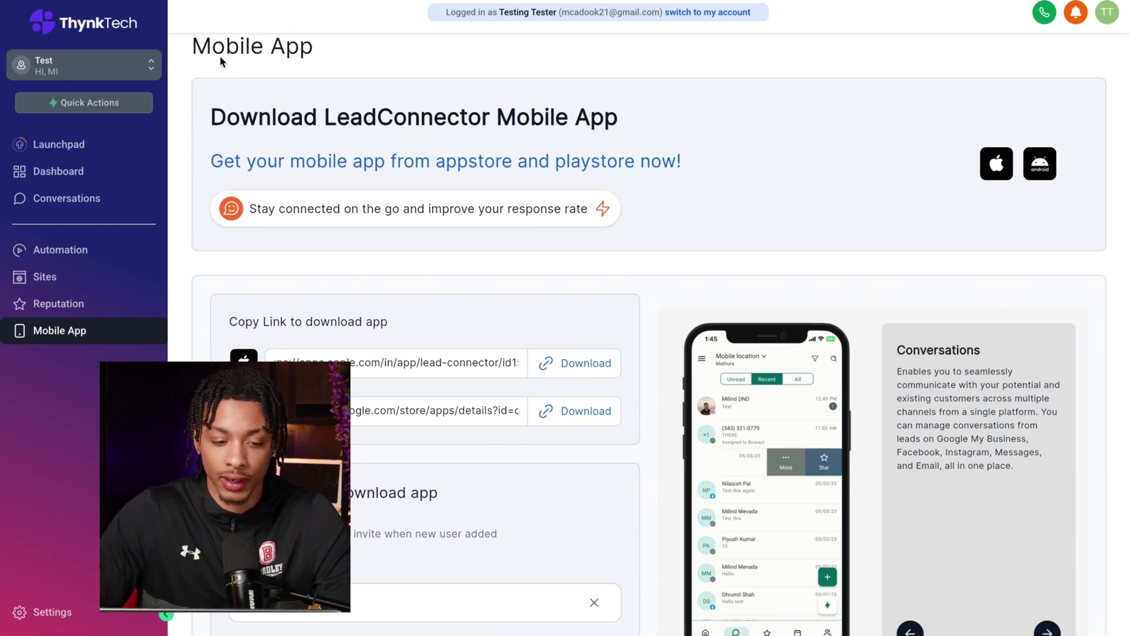
scroll(594, 443, "down", 2)
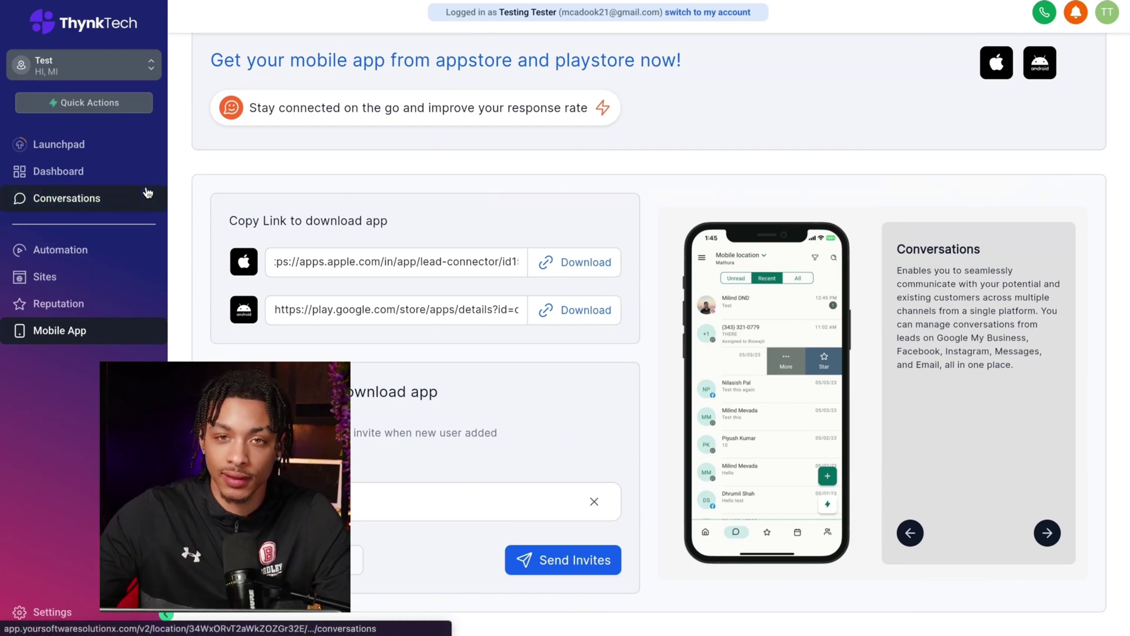
scroll(439, 198, "up", 2)
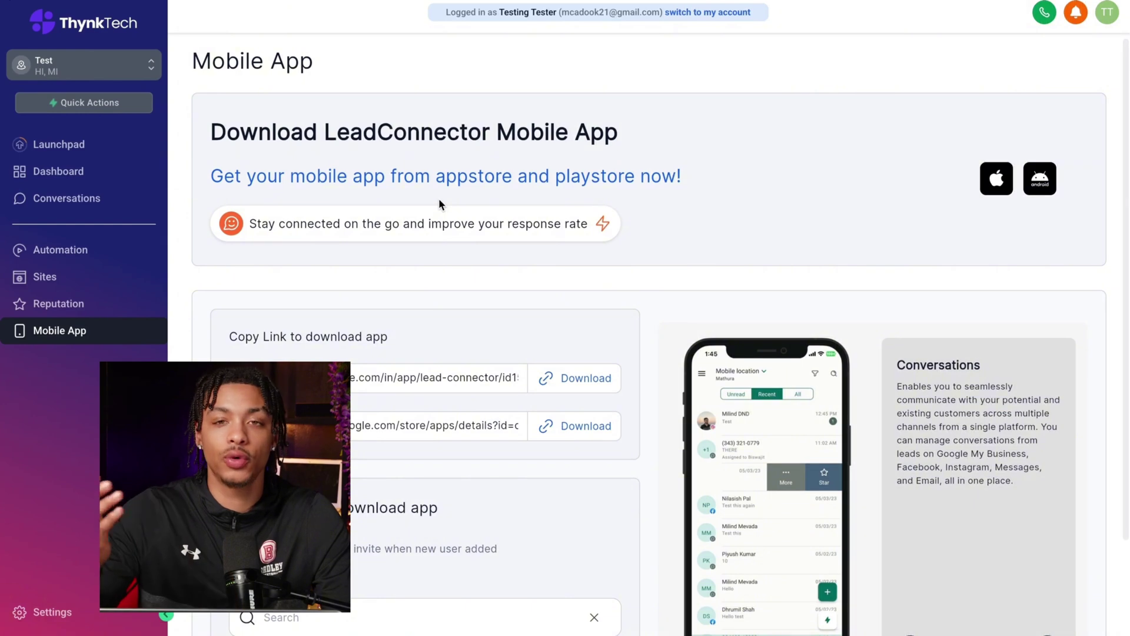
scroll(439, 198, "down", 2)
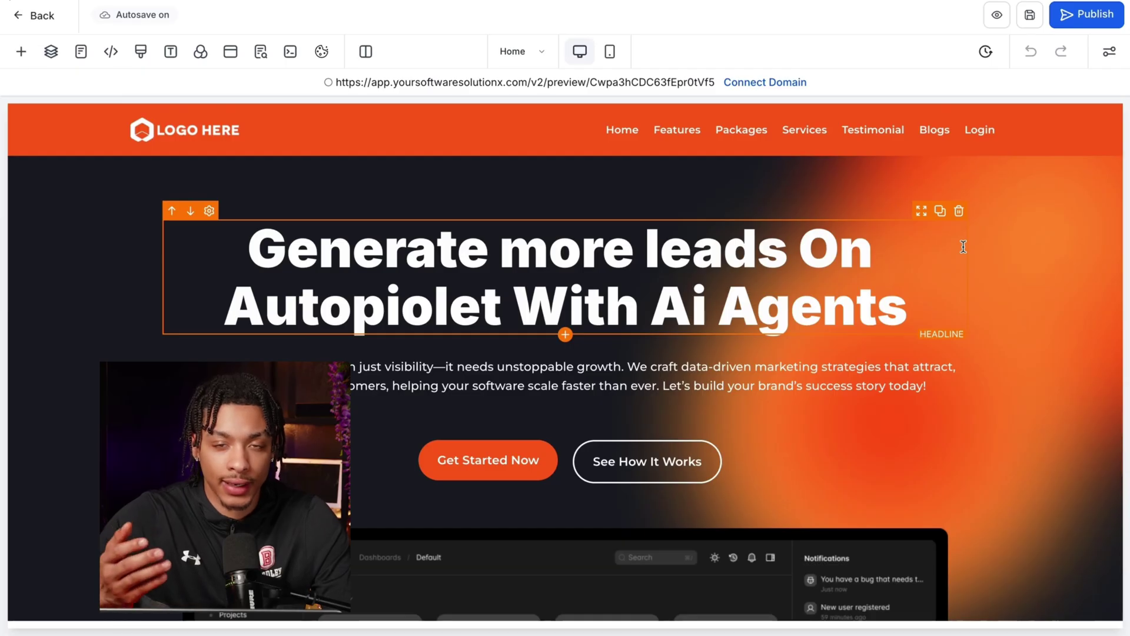
- Review the sections of the Home page template in the website builder
scroll(963, 246, "down", 8)
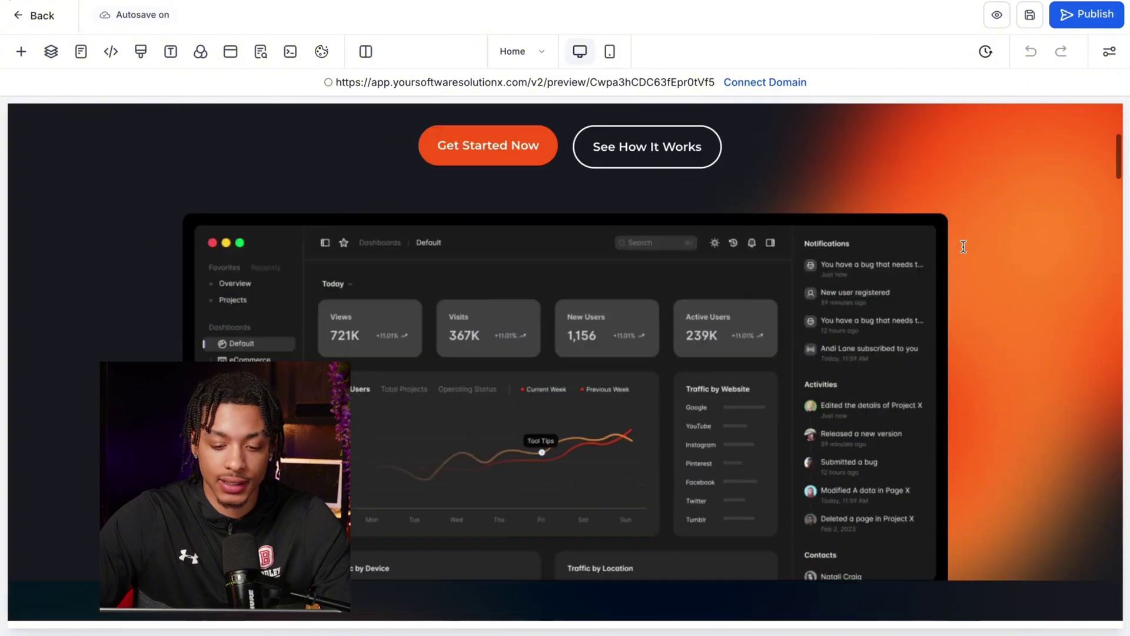
scroll(963, 246, "down", 10)
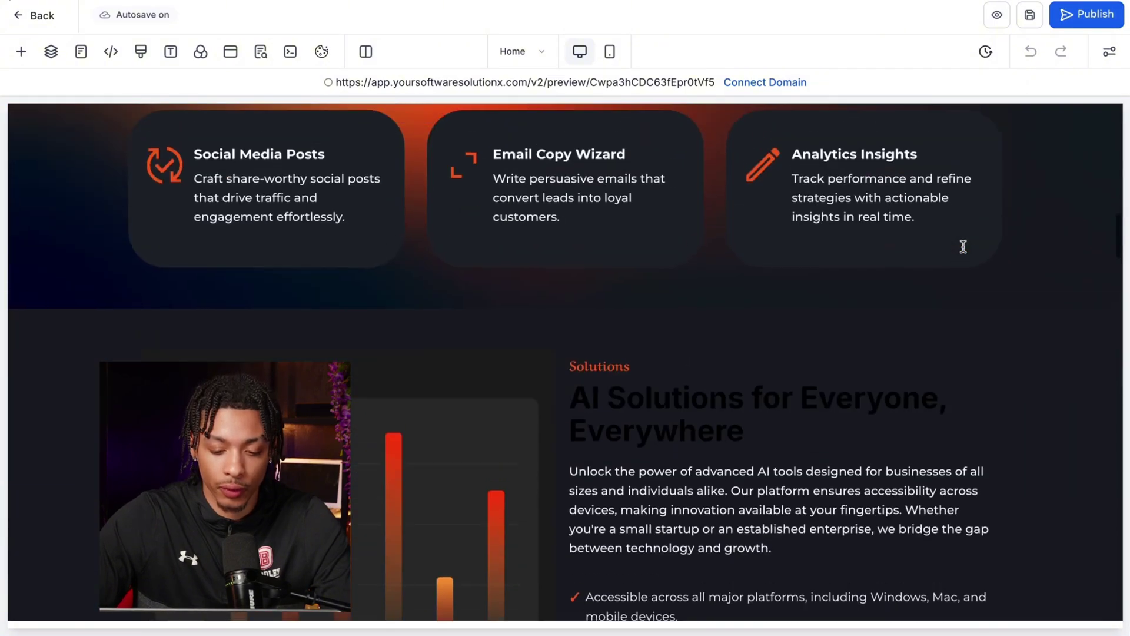
scroll(964, 247, "up", 12)
scroll(963, 246, "down", 10)
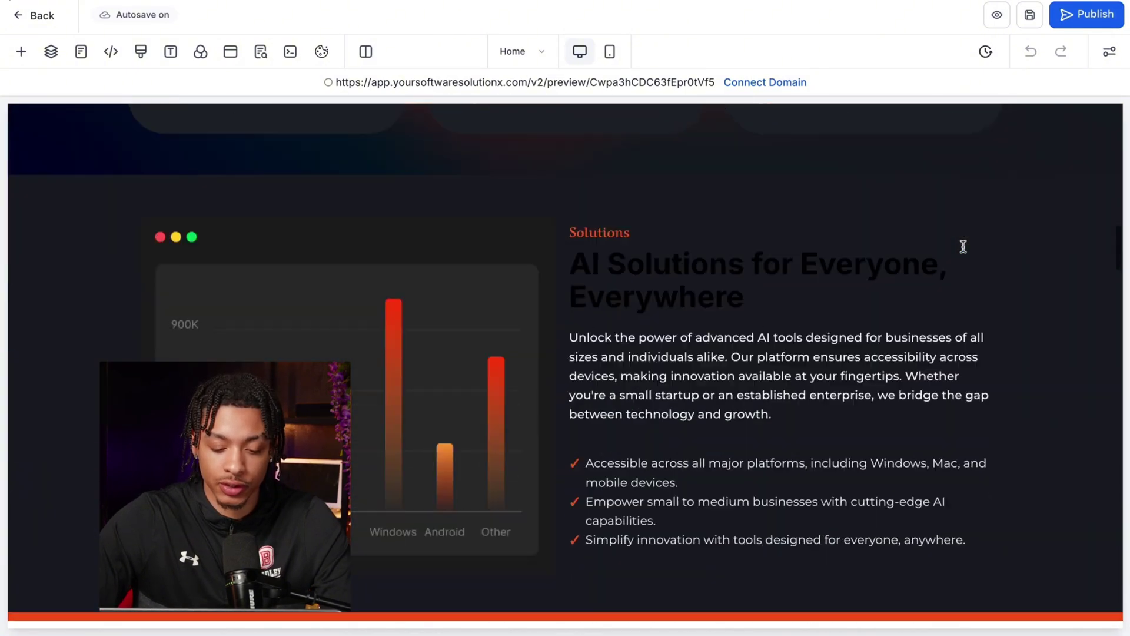
scroll(963, 246, "up", 15)
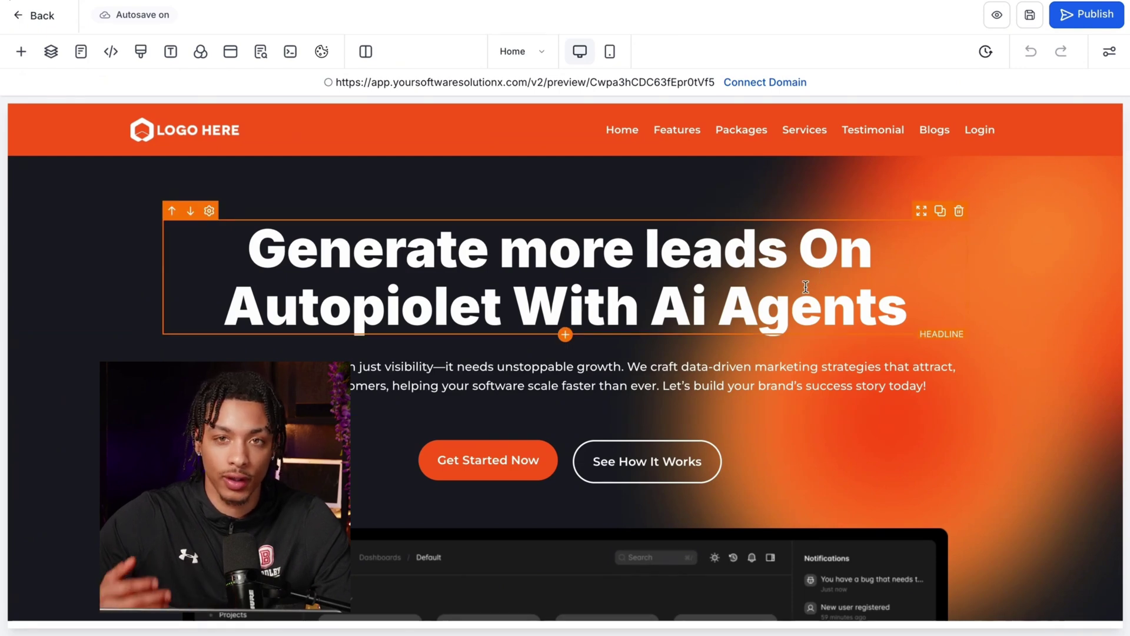
- Replace the placeholder logo in the Home page's navigation menu with the Rank Rush brand logo
left_click(206, 130)
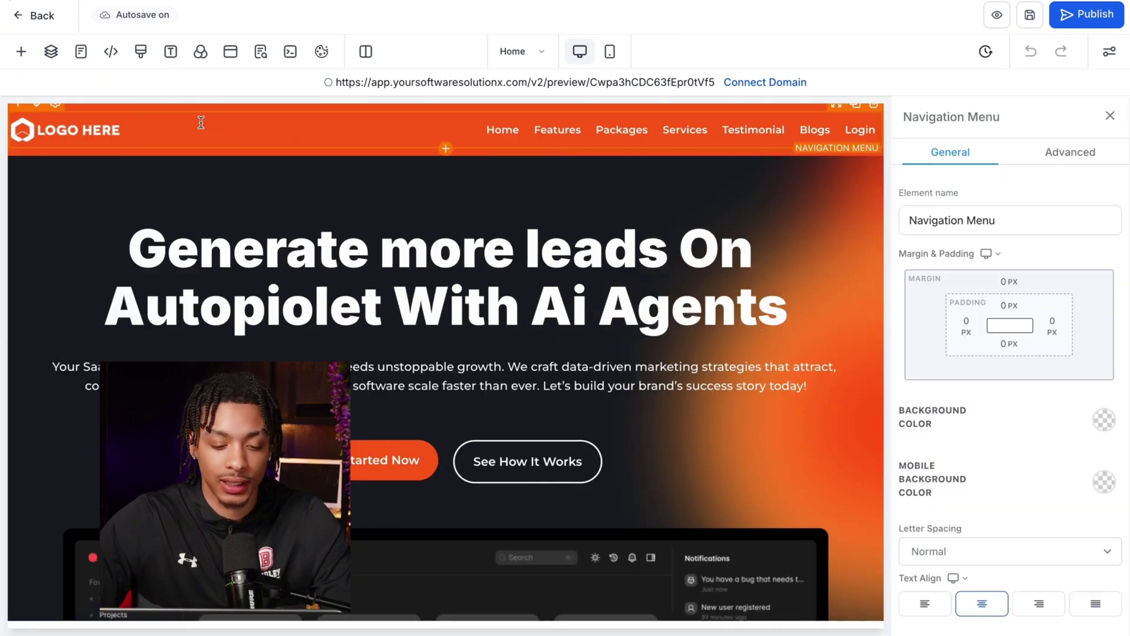
scroll(1075, 439, "down", 15)
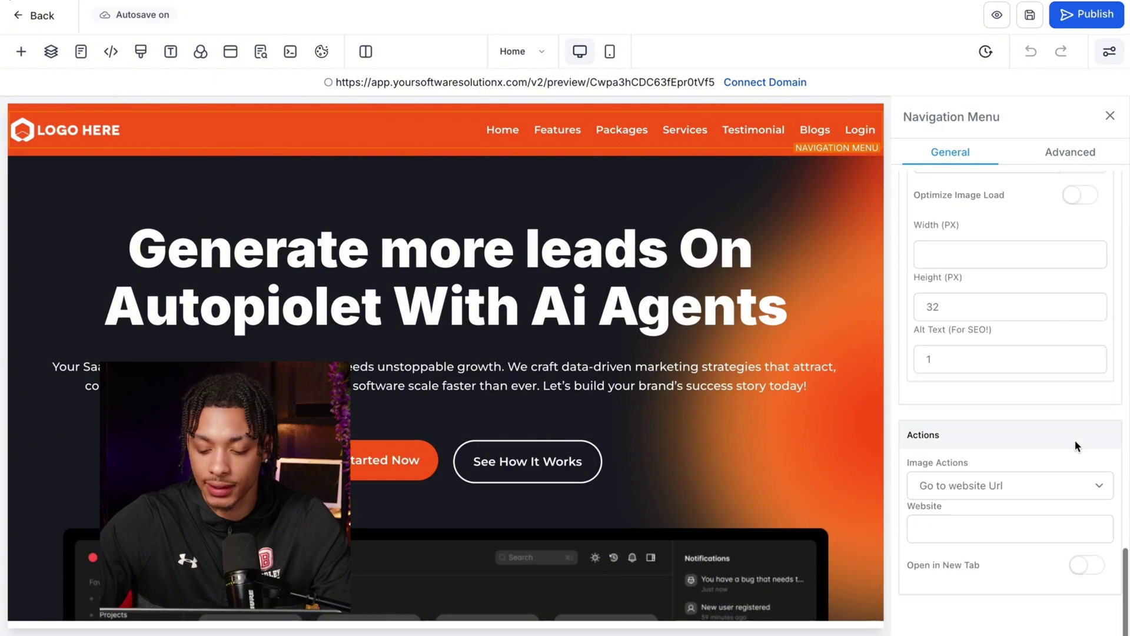
scroll(1048, 402, "up", 3)
scroll(1048, 402, "up", 4)
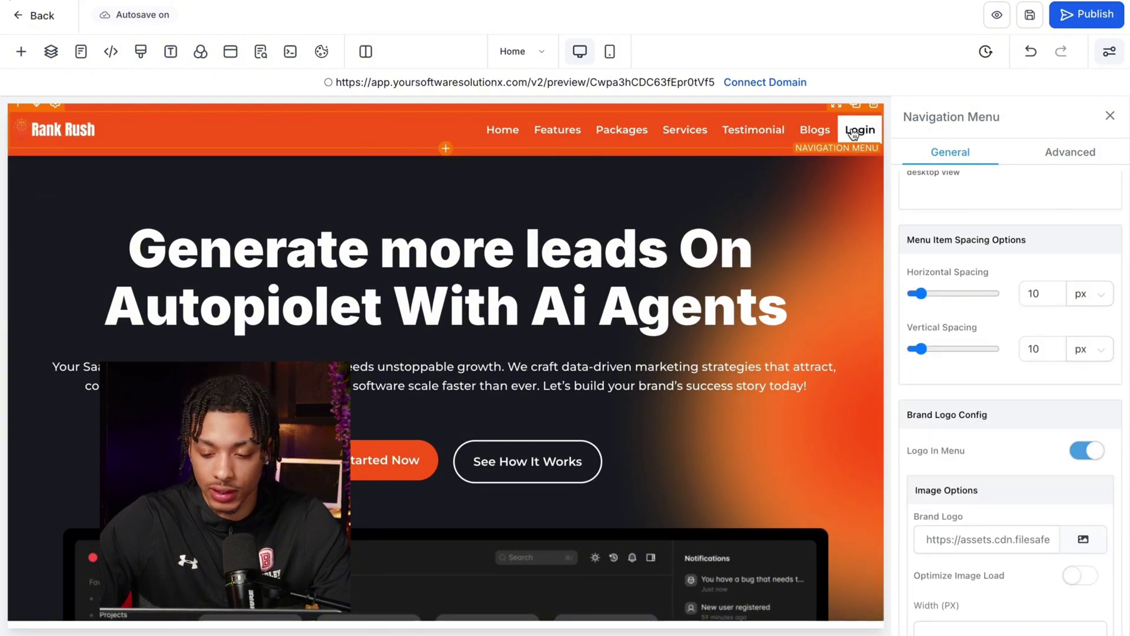
- Try to set the Login menu item's website URL to app.yoursoftware.com, cancelling the change and closing the navigation menu settings
scroll(1038, 385, "down", 6)
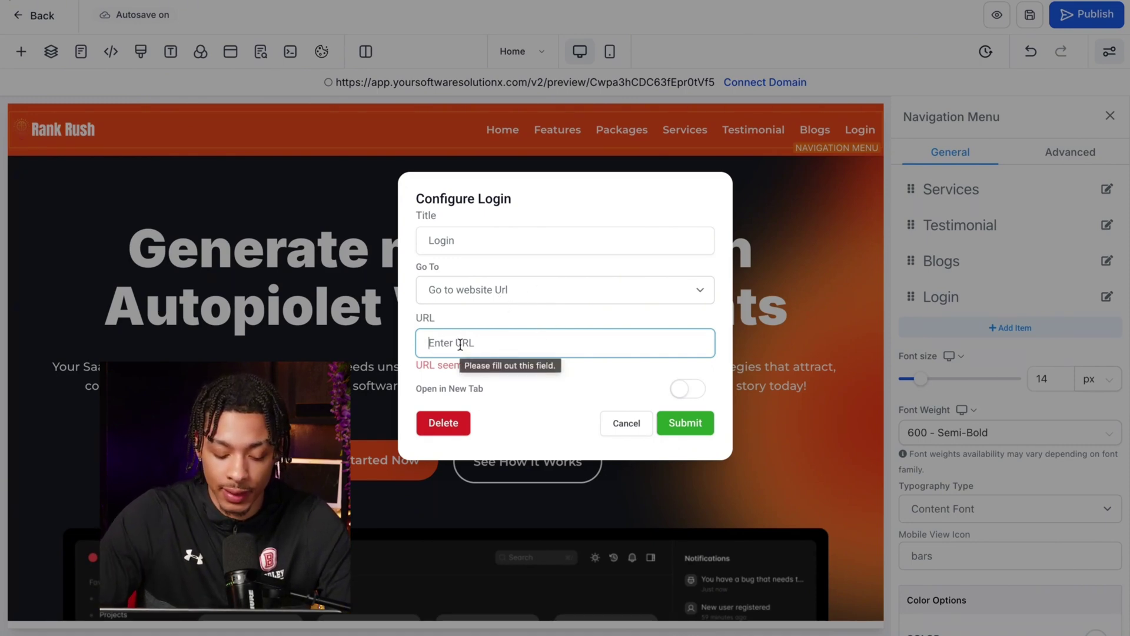
type("app.")
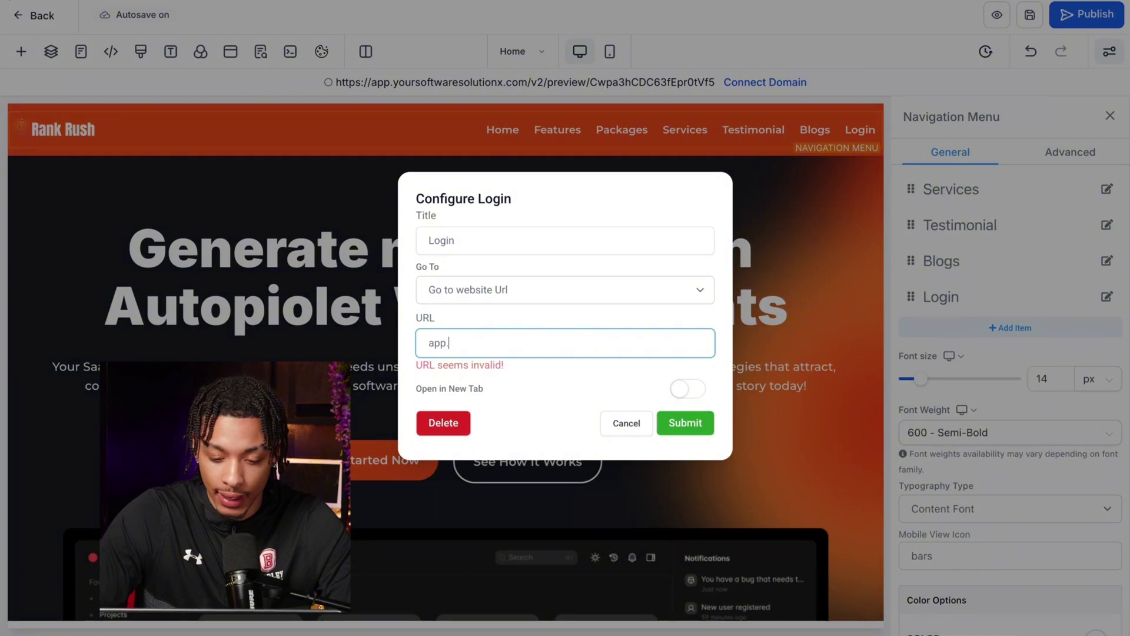
type("yoursoftware.com")
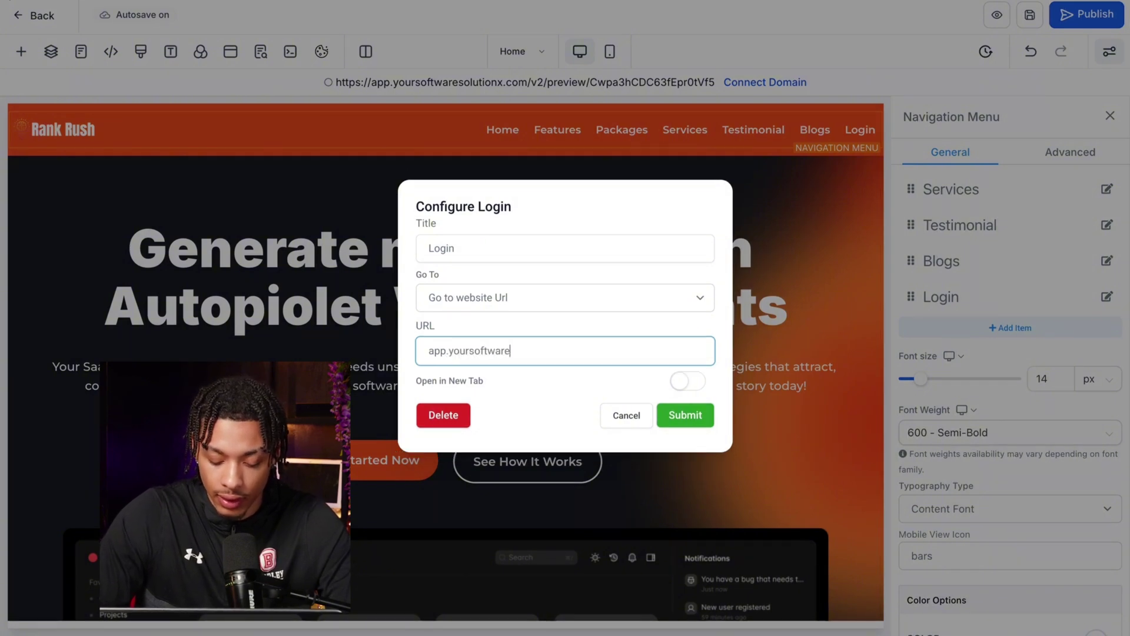
left_click(631, 416)
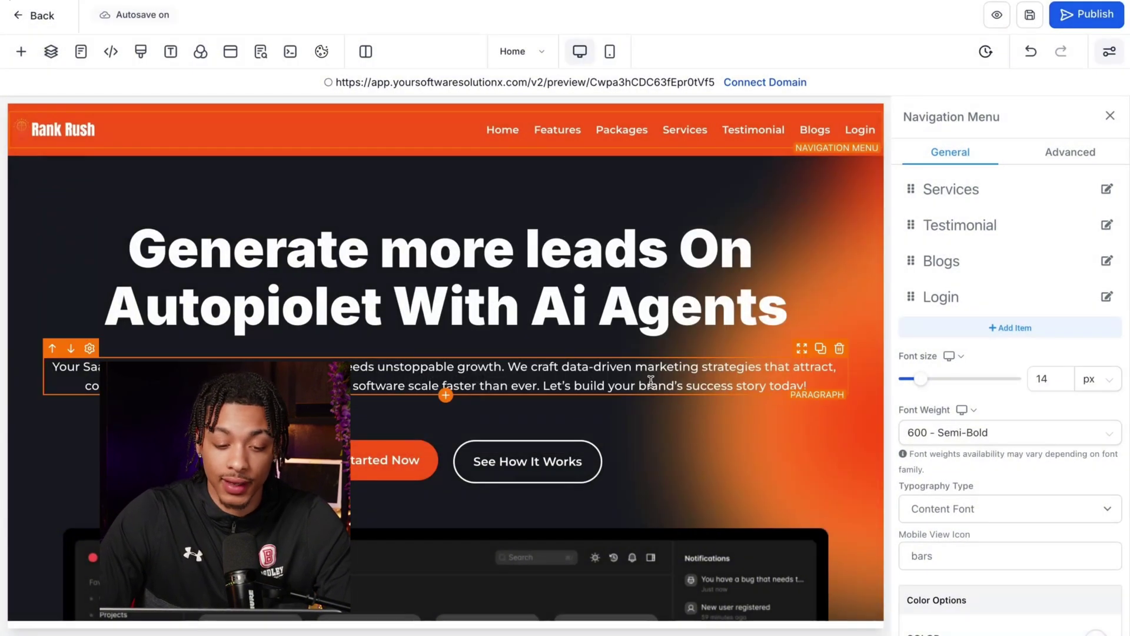
left_click(1109, 116)
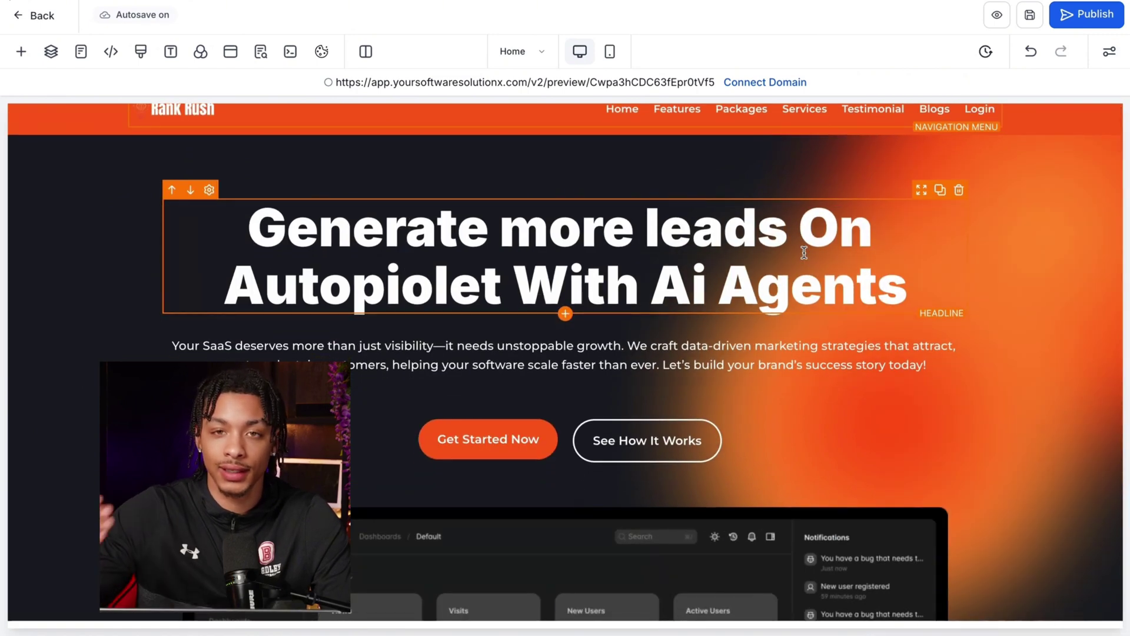
- Review the Starter, Professional and Scale plan cards in the Home page's pricing section
scroll(783, 268, "up", 1)
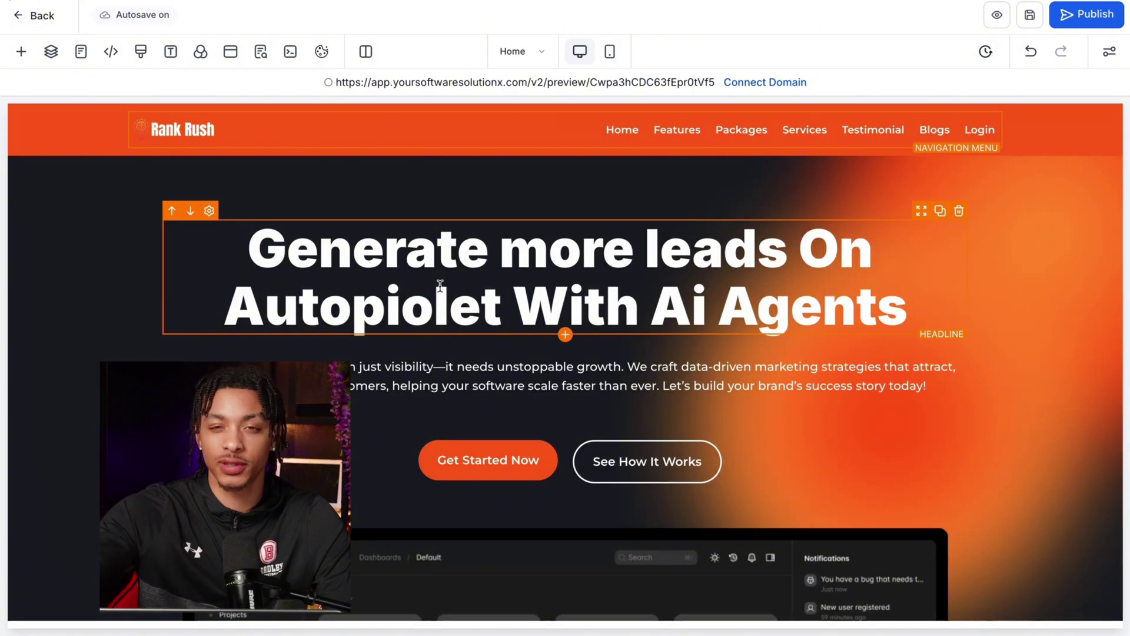
scroll(440, 286, "down", 1)
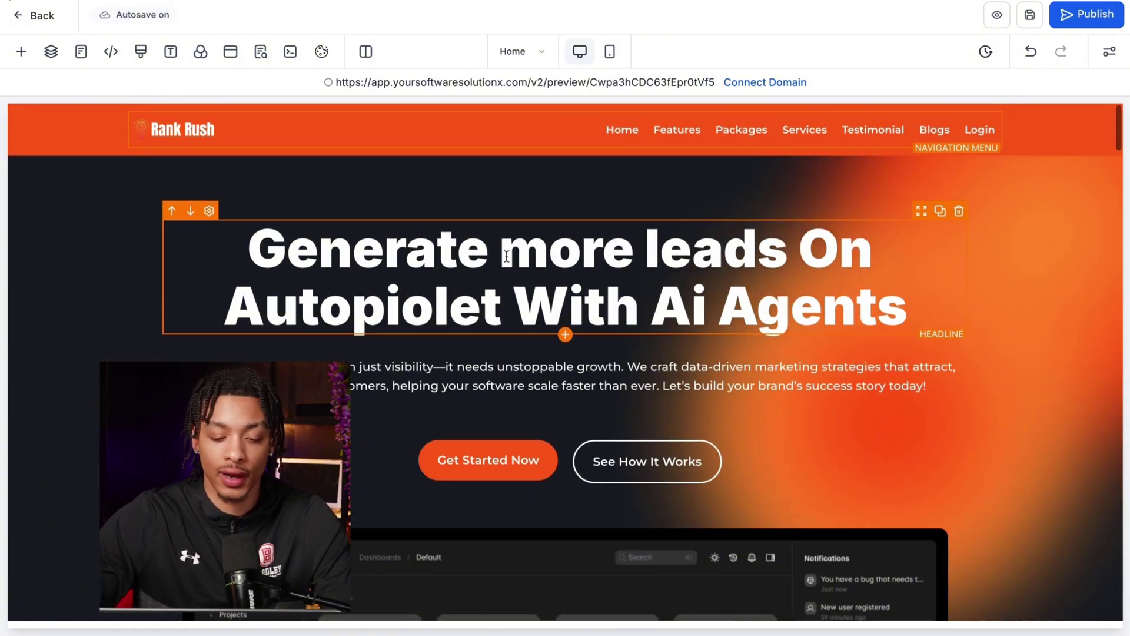
scroll(660, 242, "down", 20)
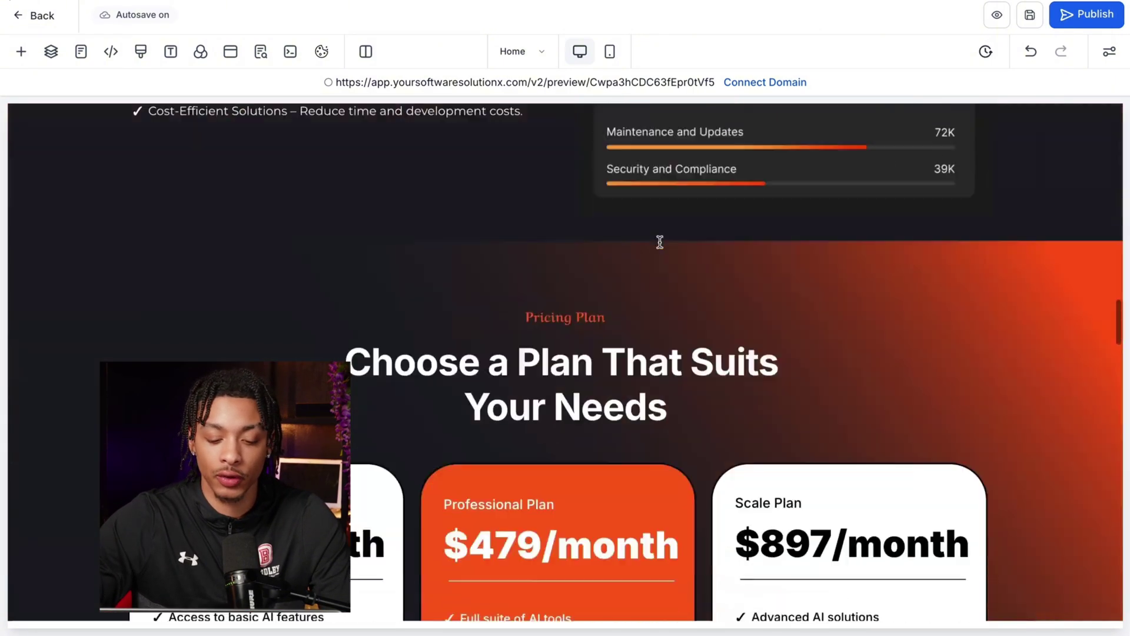
scroll(659, 242, "up", 1)
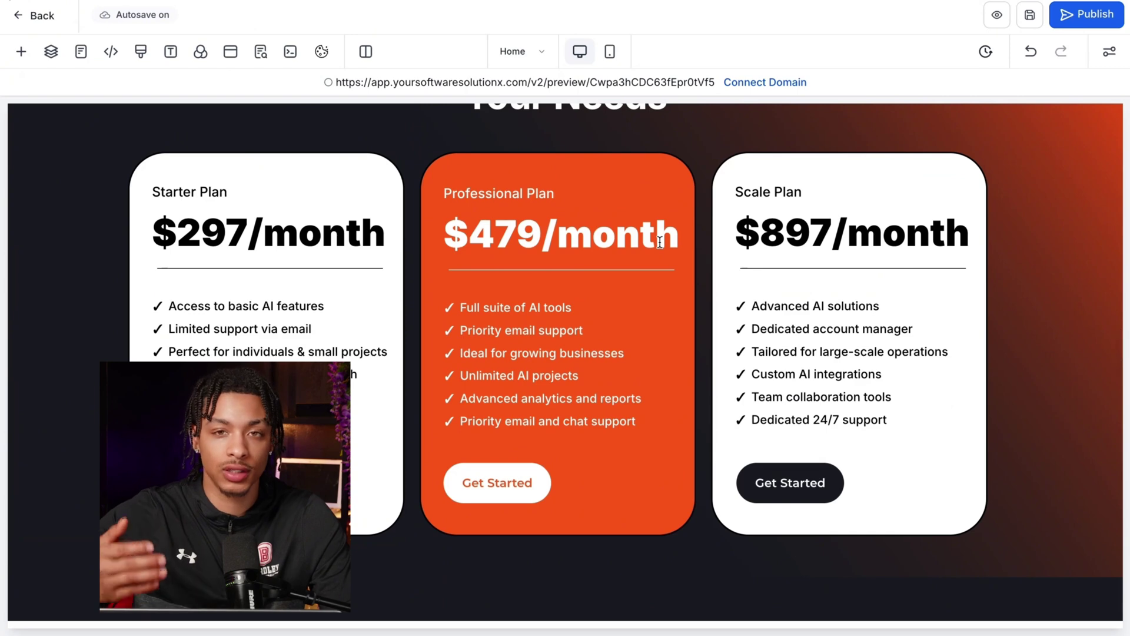
mouse_move(388, 186)
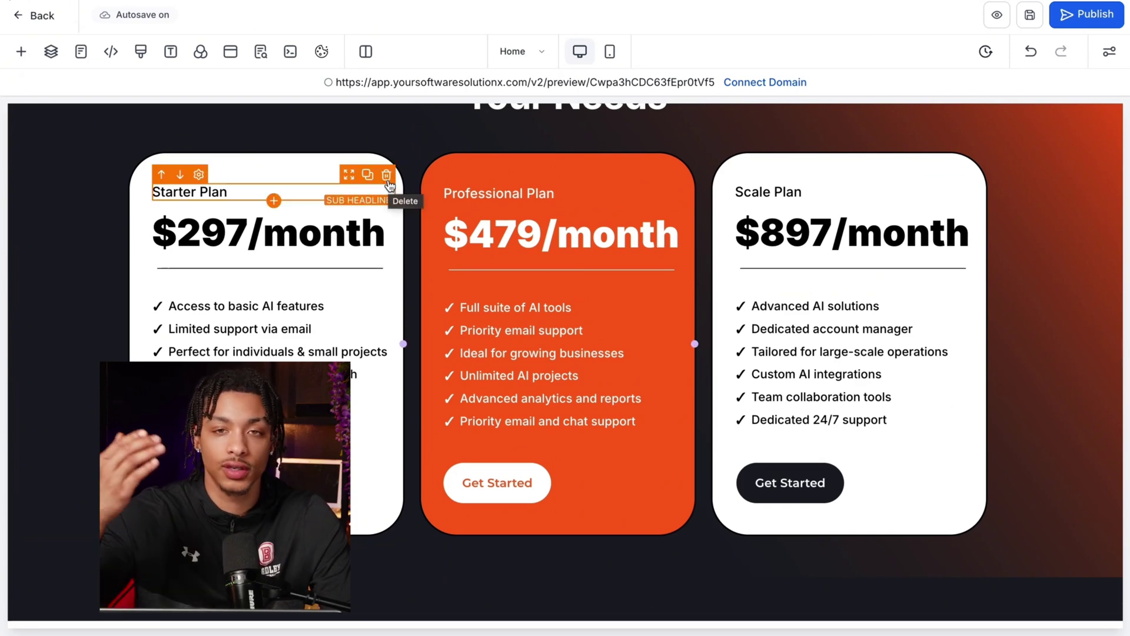